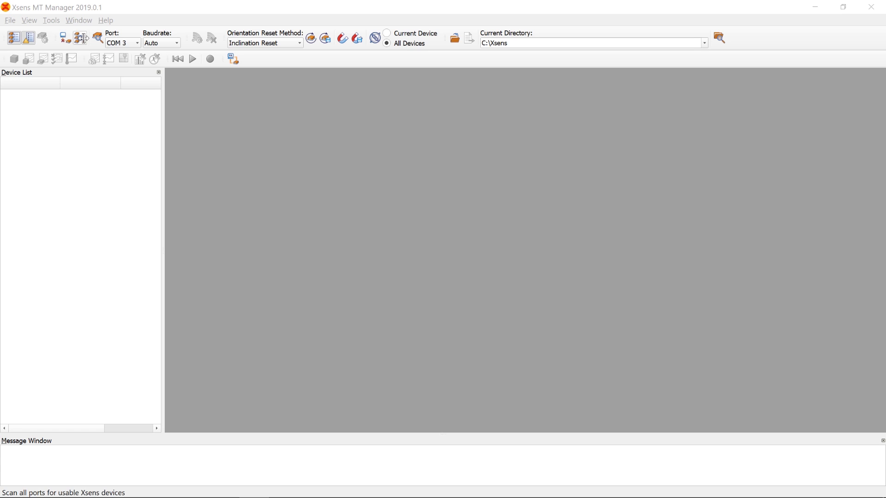
# Step: Scan for devices and expand the MTi-300's Device Information: MTi-300-2A8G4, firmware 1.10.0, hardware 3.0.0
pyautogui.click(82, 38)
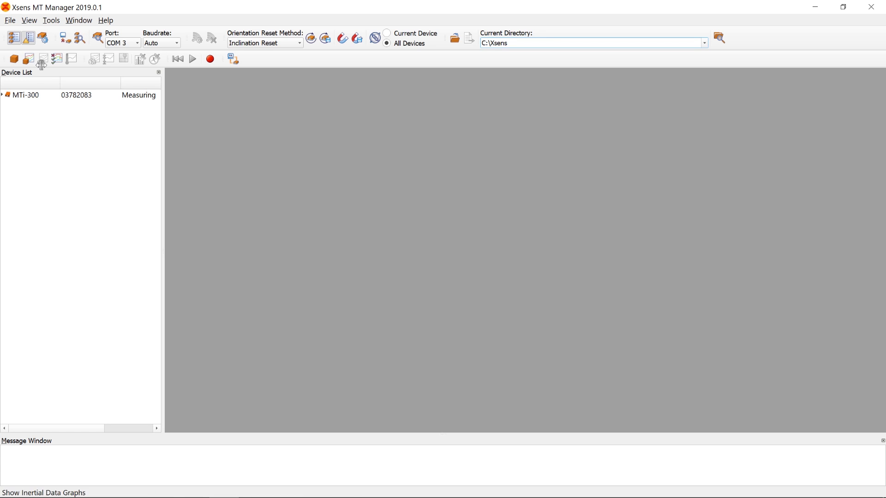
pyautogui.click(4, 95)
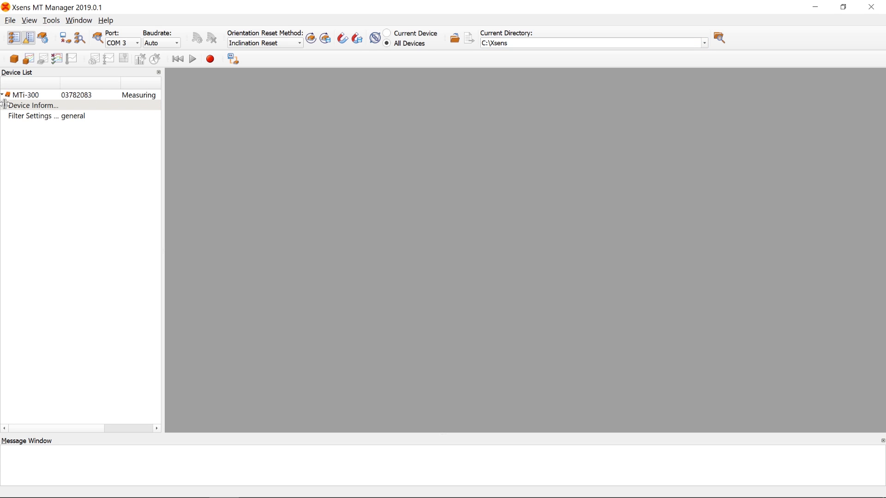
pyautogui.click(5, 104)
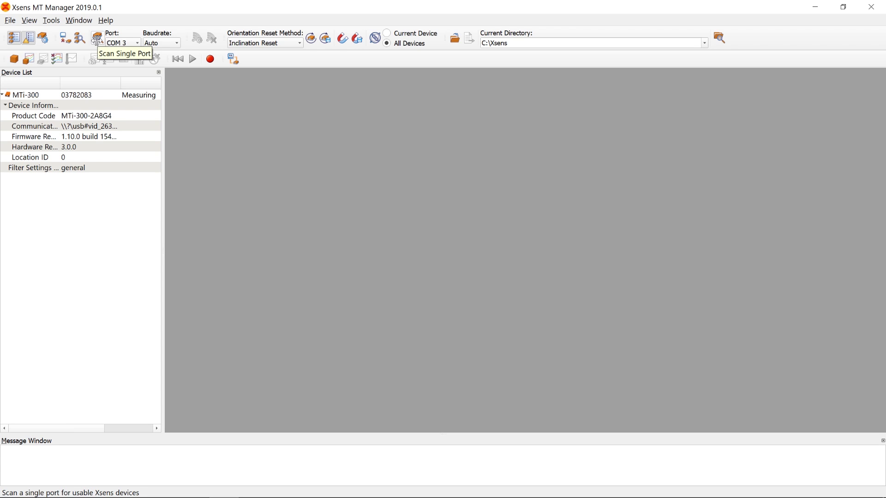
# Step: Open the MTi-300's Output Configuration settings, showing Quaternion at Floating Point 32-bit, 100 Hz
pyautogui.click(43, 38)
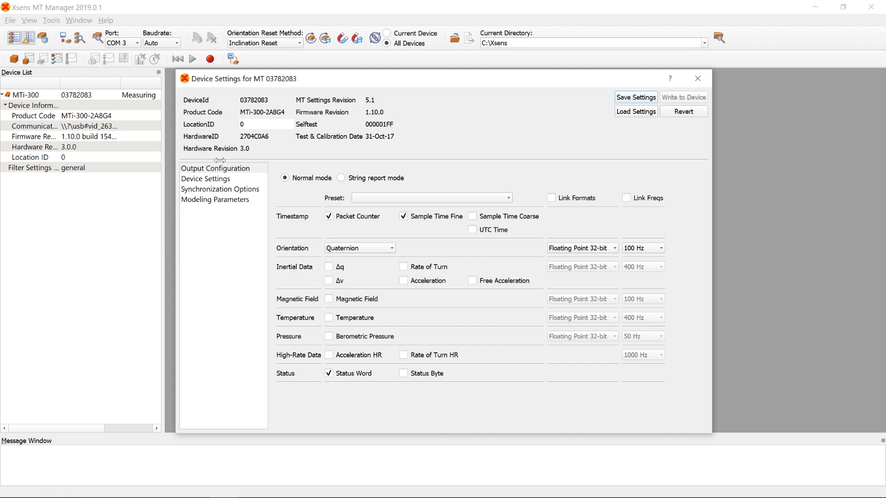
pyautogui.click(265, 167)
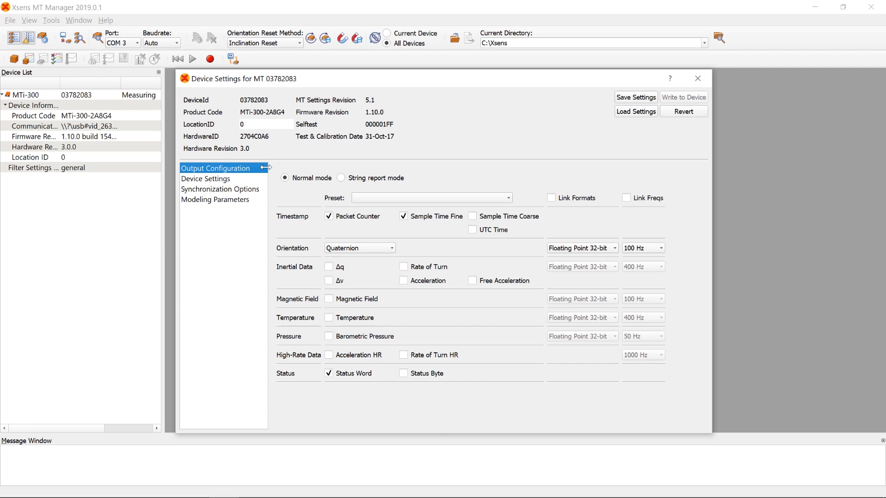
# Step: Write the XDA Processing output preset to the MTi-300, then switch to String report mode
pyautogui.click(377, 198)
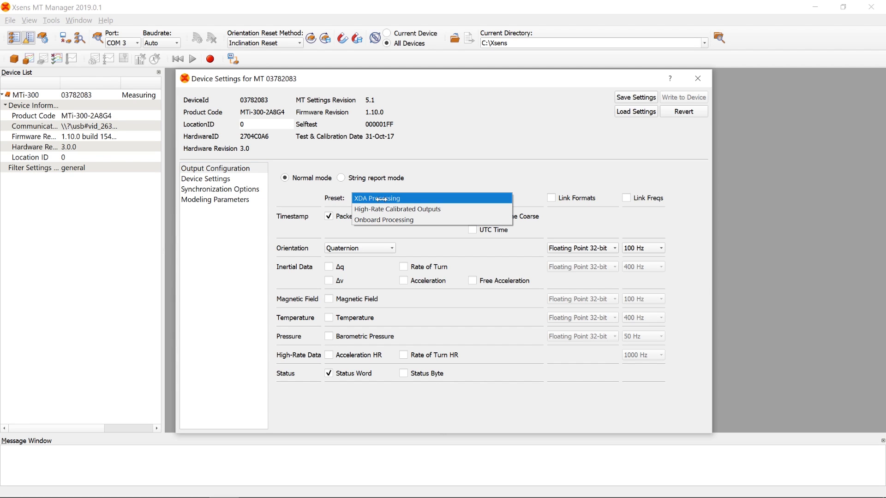
pyautogui.click(378, 198)
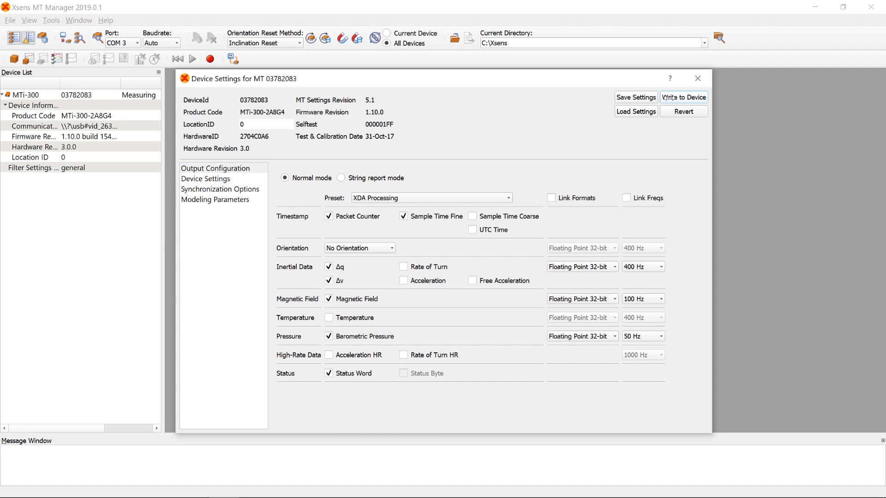
pyautogui.click(669, 98)
pyautogui.click(340, 178)
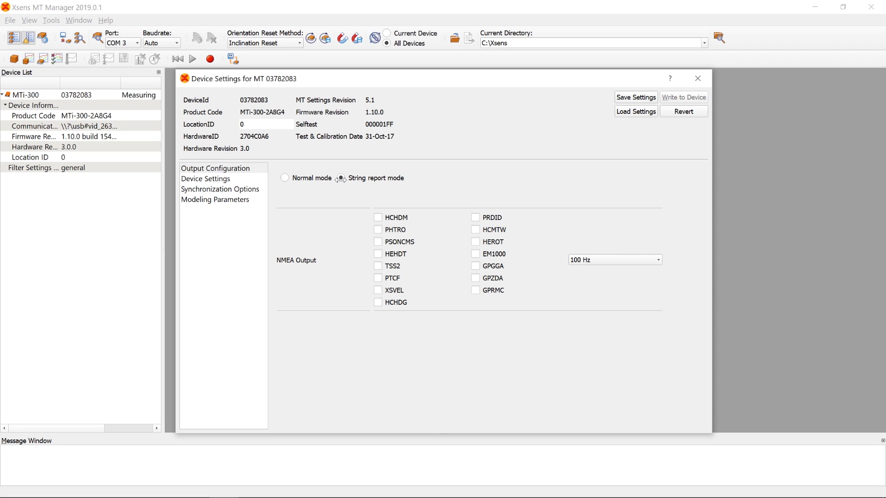
# Step: Review the baudrate, filter and position settings, then view the Synchronization Options page
pyautogui.click(261, 178)
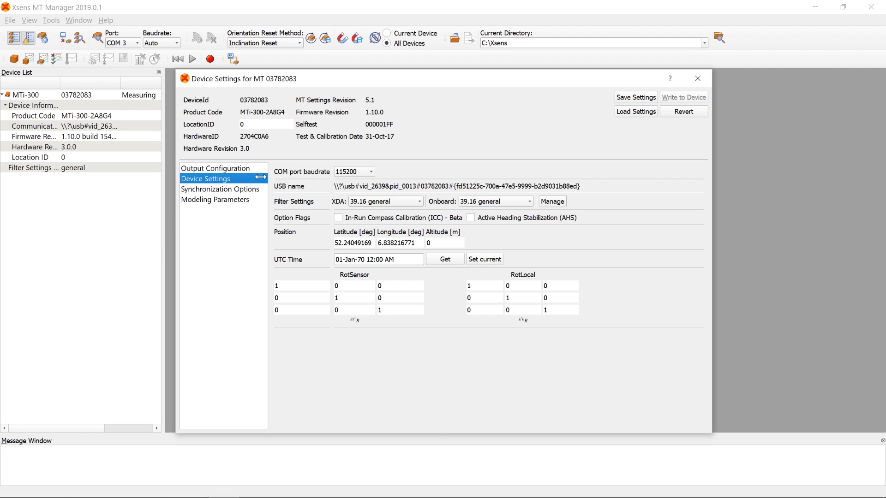
pyautogui.click(261, 189)
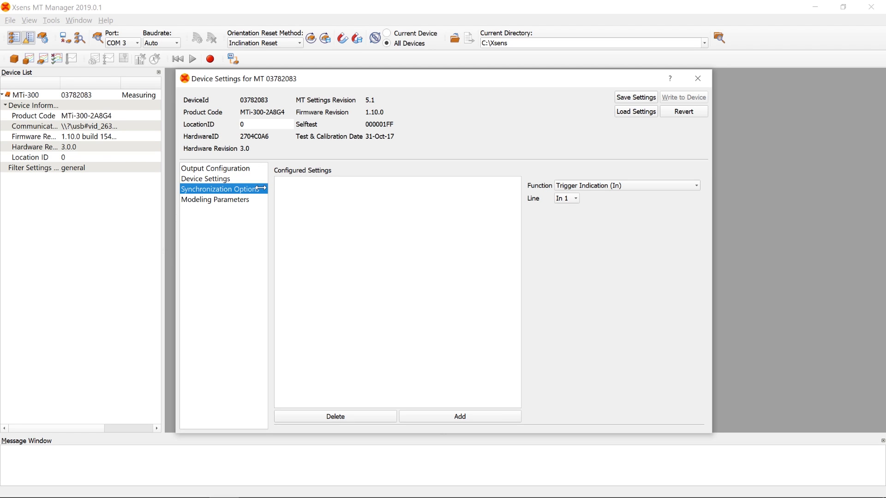
# Step: Add an In 1 Trigger Indication sync setting, then view the Modeling Parameters calibration tables
pyautogui.click(471, 416)
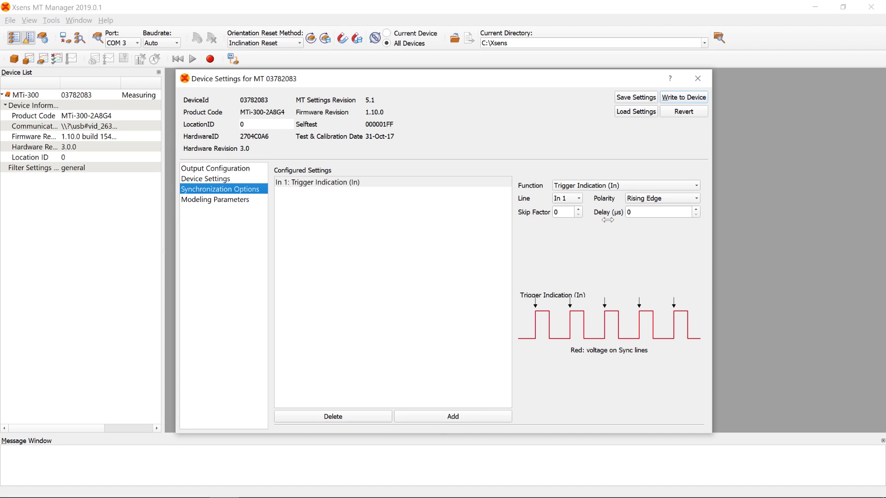
pyautogui.click(635, 184)
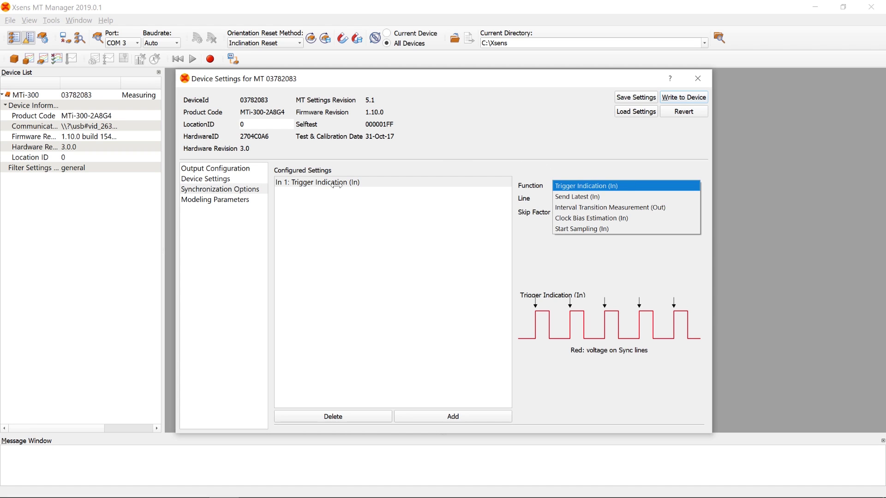
pyautogui.click(261, 199)
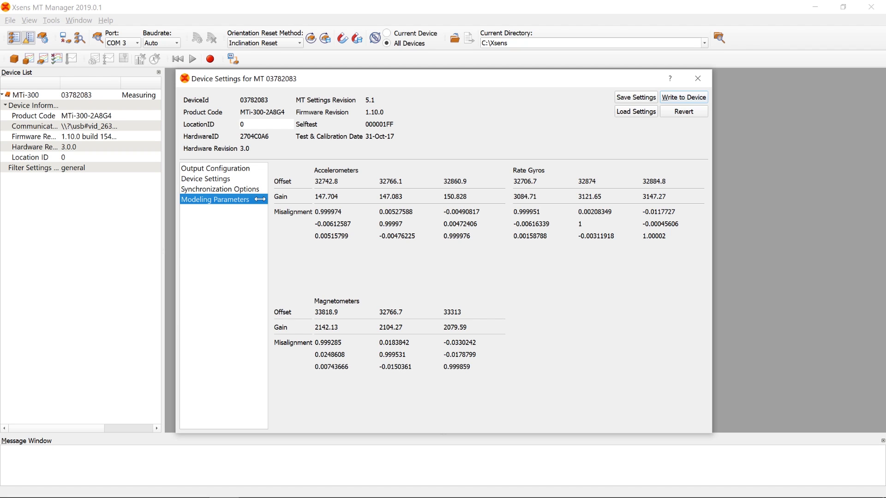
# Step: Close Device Settings and show the 3D Orientation View at roll 0.2, pitch -0.1, yaw 59.6
pyautogui.click(706, 78)
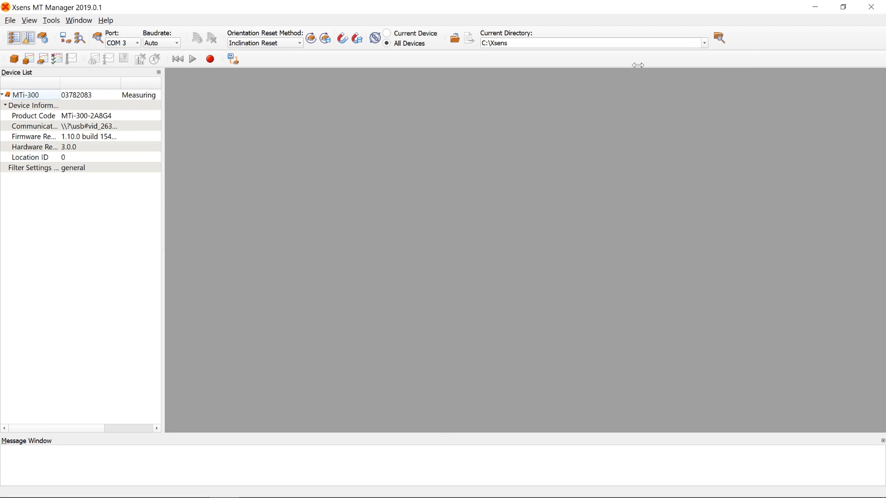
pyautogui.click(14, 59)
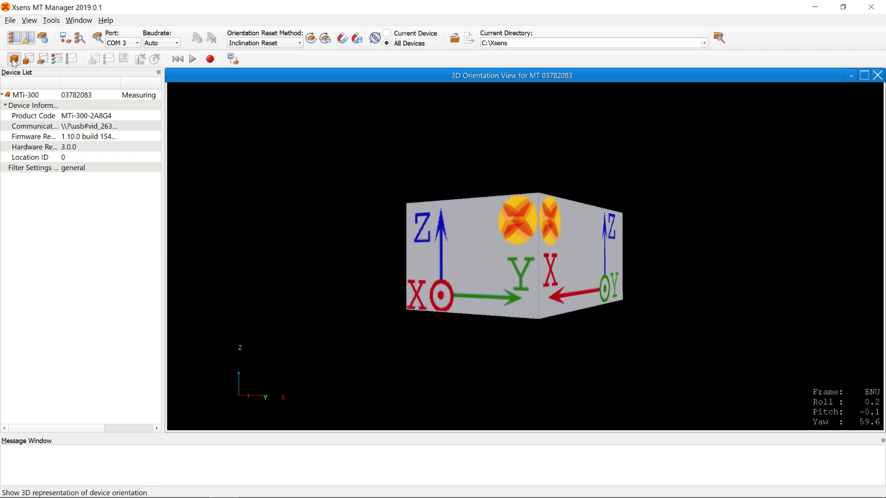
# Step: Close the 3D view, preview the Euler orientation graph, then show the inertial data graphs
pyautogui.click(15, 60)
pyautogui.click(28, 58)
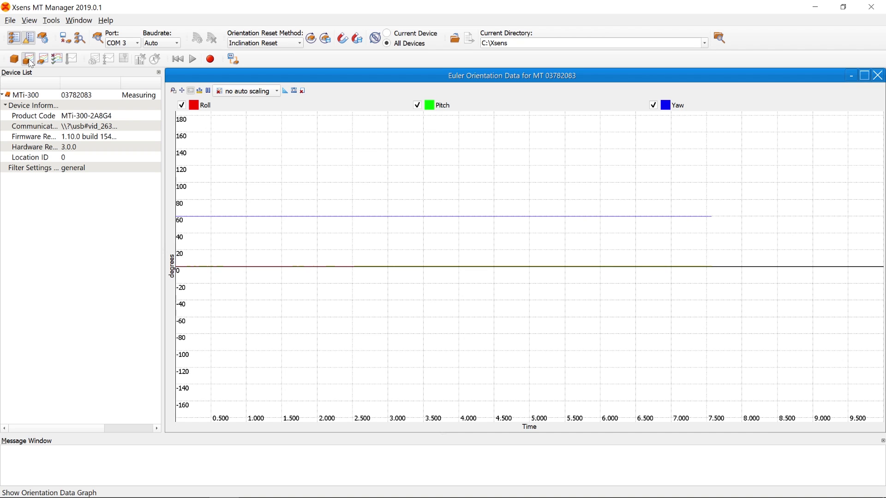
pyautogui.click(31, 63)
pyautogui.click(45, 63)
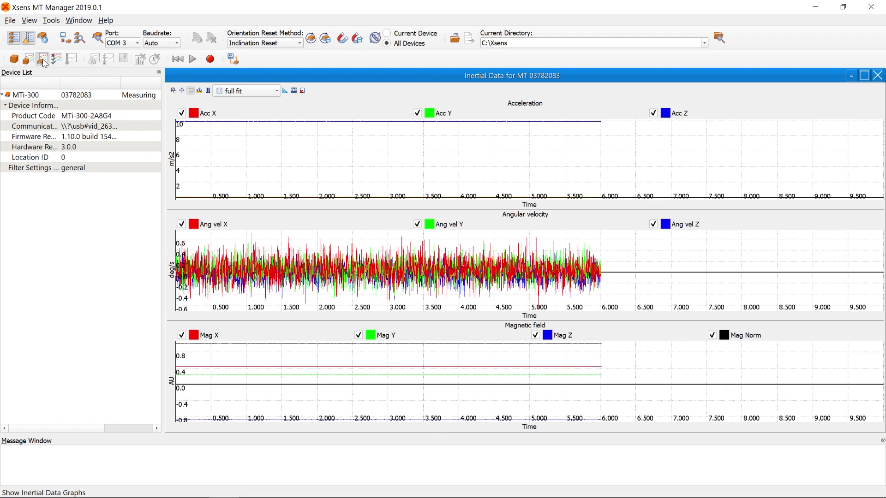
# Step: Replace the inertial data graphs with the Status Data graph, then close it as well
pyautogui.click(43, 61)
pyautogui.click(54, 61)
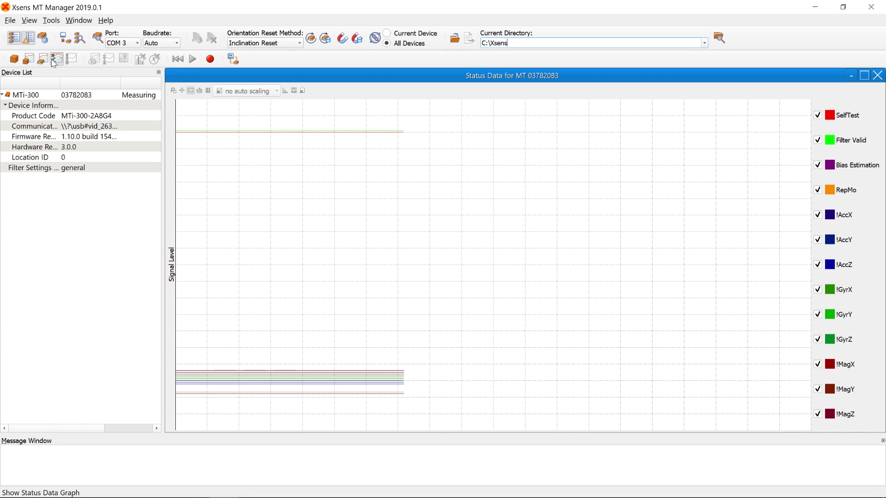
pyautogui.click(54, 61)
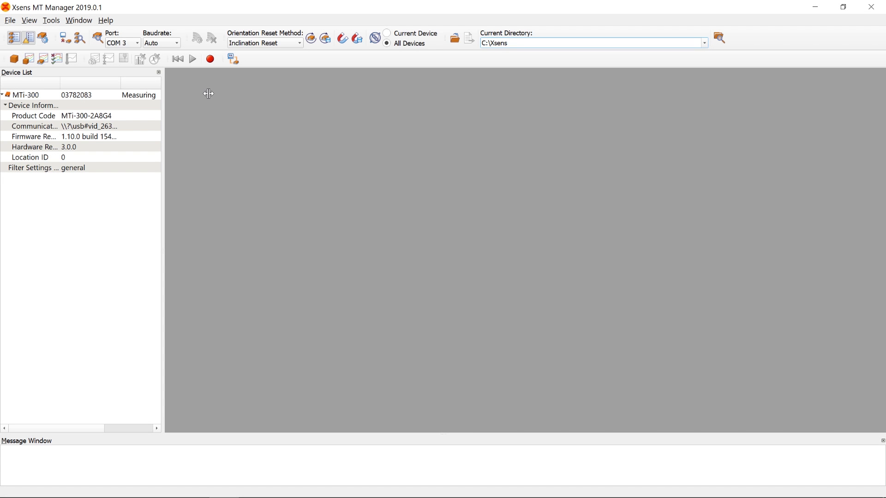
# Step: In the Device Data View, send GoToConfig and then GoToMeasurement to the MTi-300
pyautogui.click(233, 57)
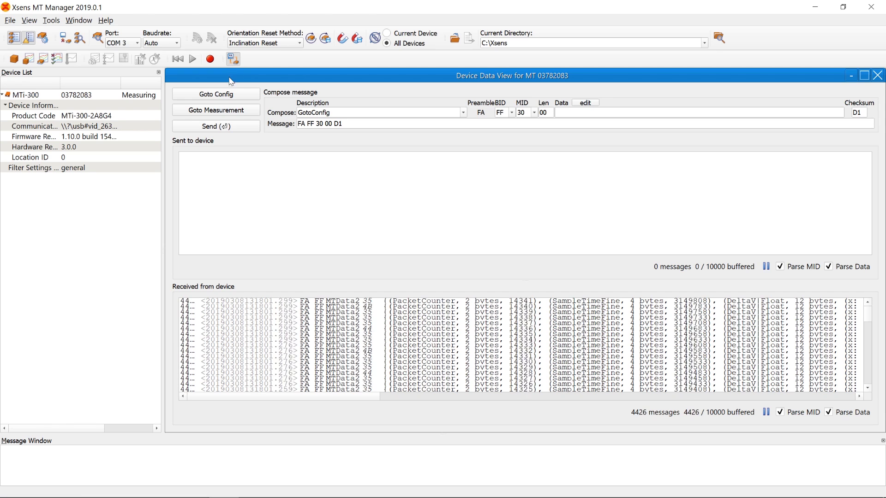
pyautogui.click(240, 95)
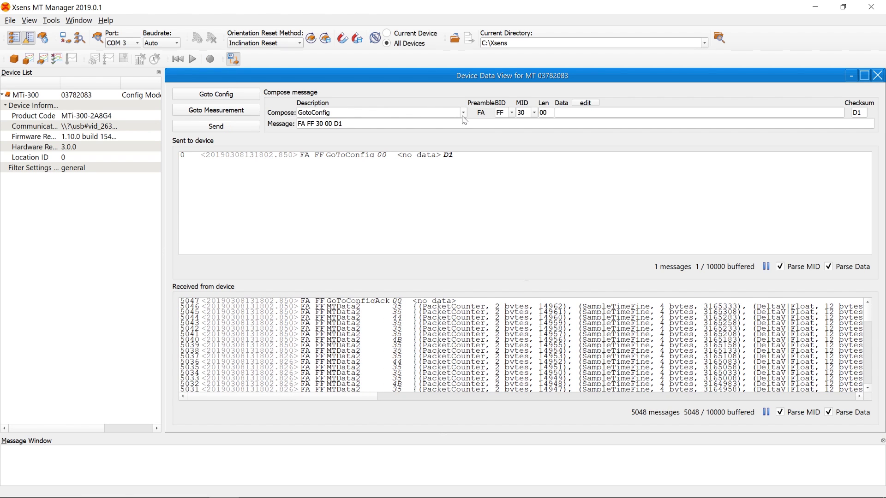
pyautogui.click(464, 116)
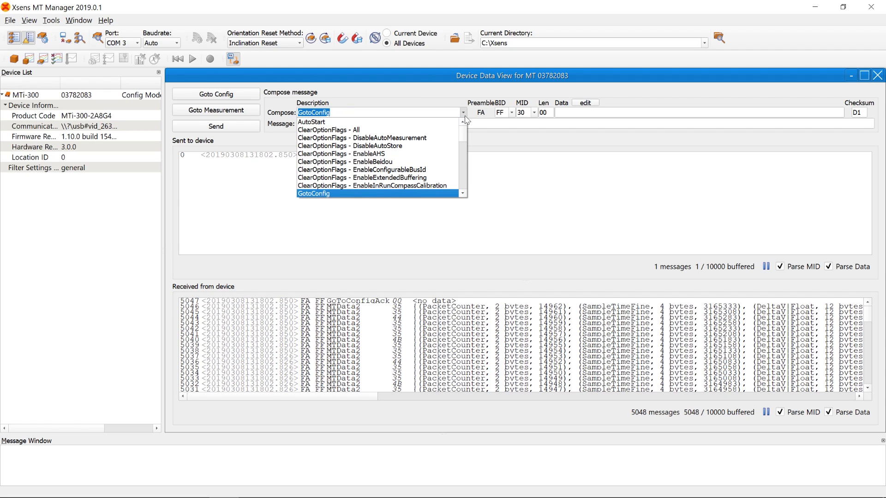
pyautogui.click(252, 113)
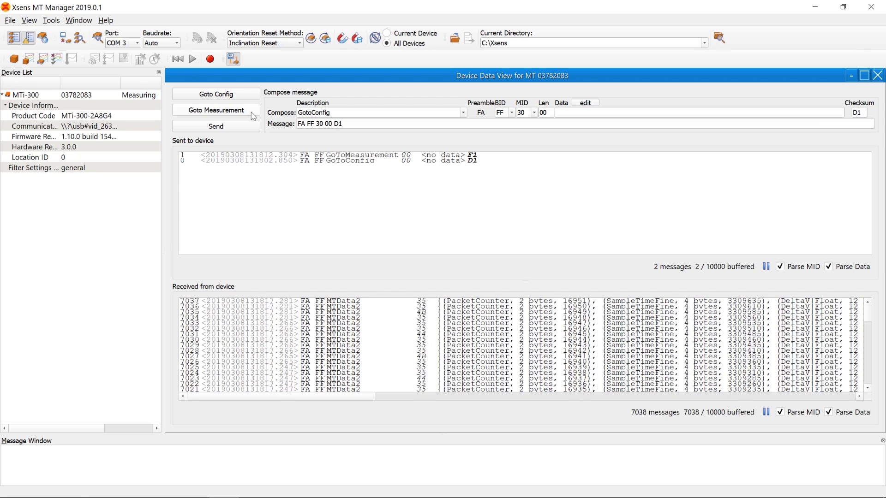
# Step: Record the live sensor data, then open MT_03782083-000.mtb for playback
pyautogui.click(210, 58)
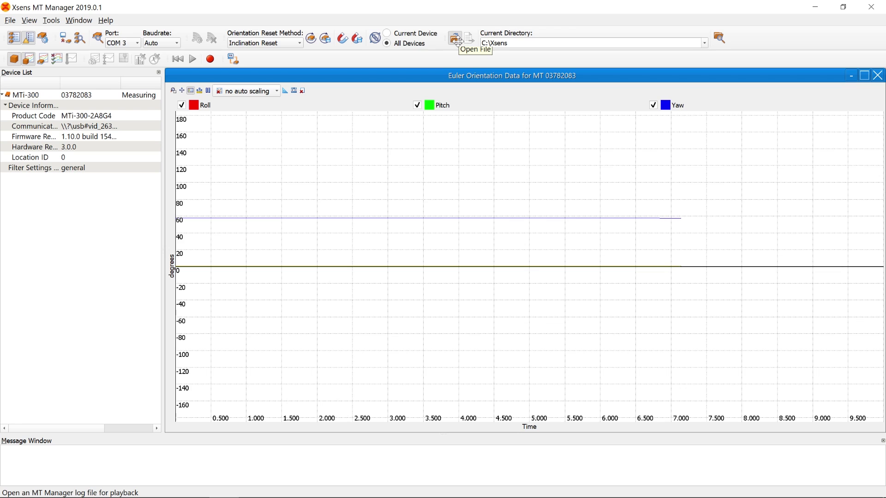
pyautogui.click(457, 40)
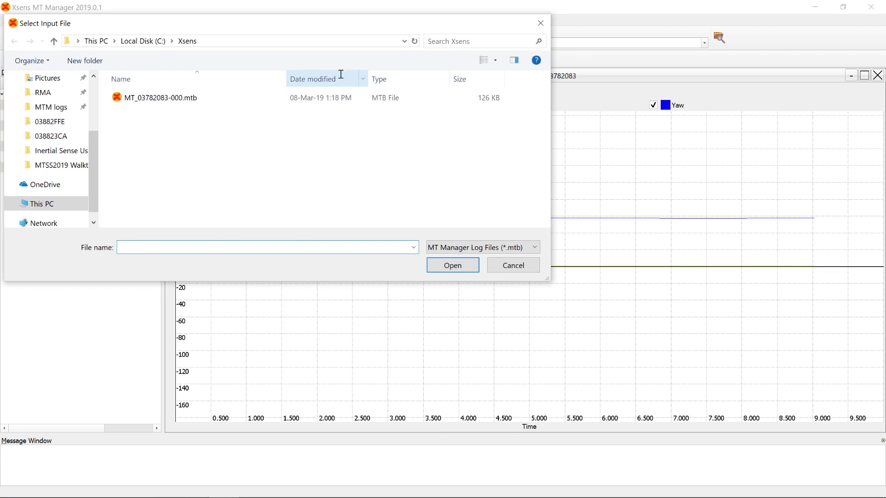
pyautogui.doubleClick(283, 98)
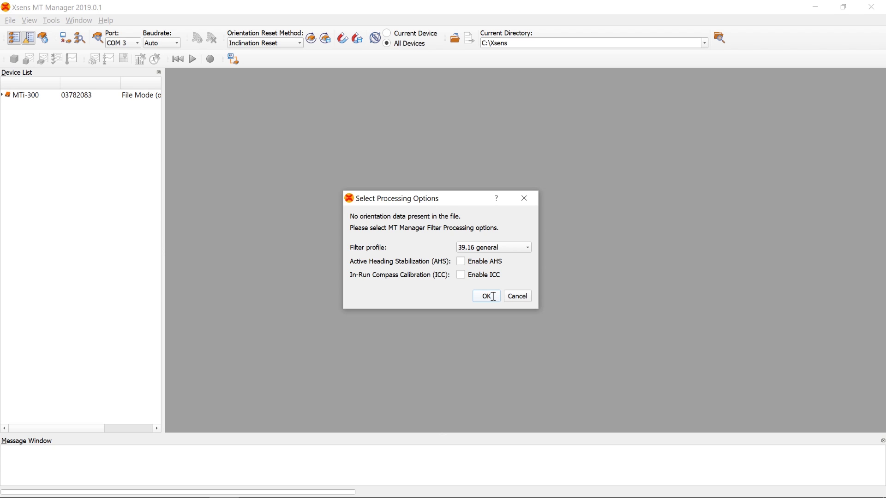
# Step: Accept the playback filter processing options to return to the live MTi-300 3D orientation view
pyautogui.click(486, 296)
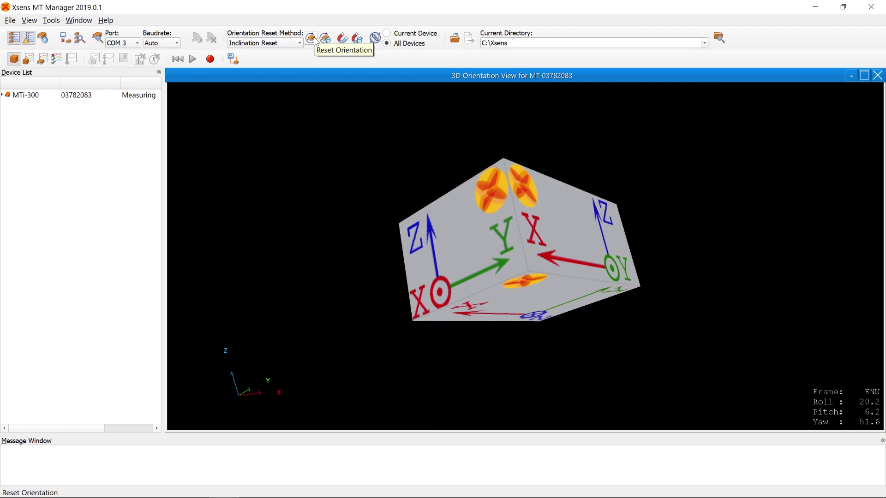
# Step: Apply an Inclination Reset so roll and pitch level to 0.0
pyautogui.click(315, 40)
pyautogui.click(298, 43)
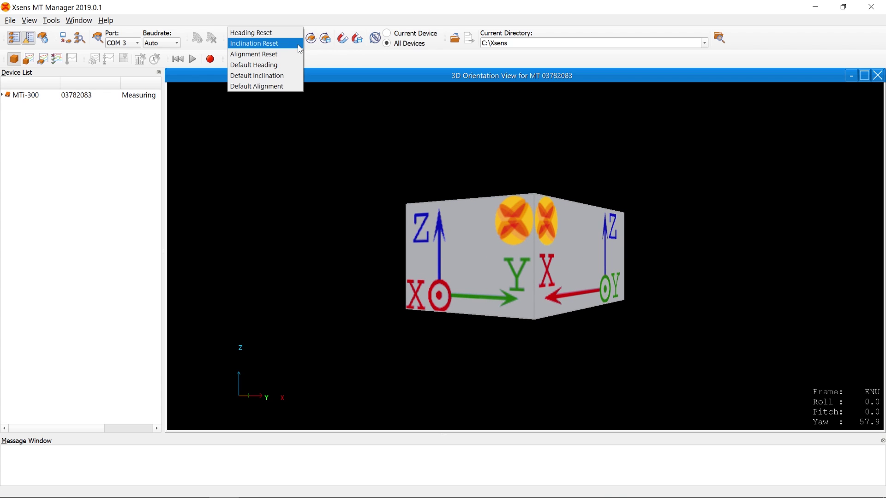
pyautogui.click(299, 46)
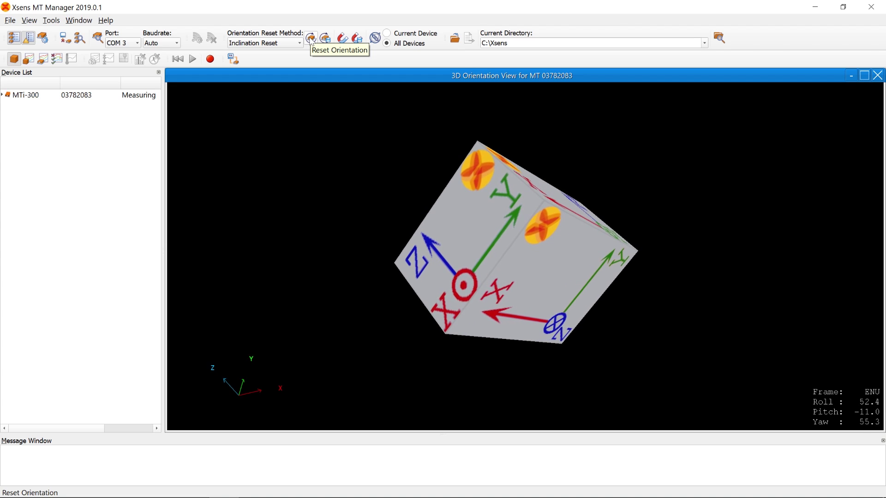
pyautogui.click(311, 39)
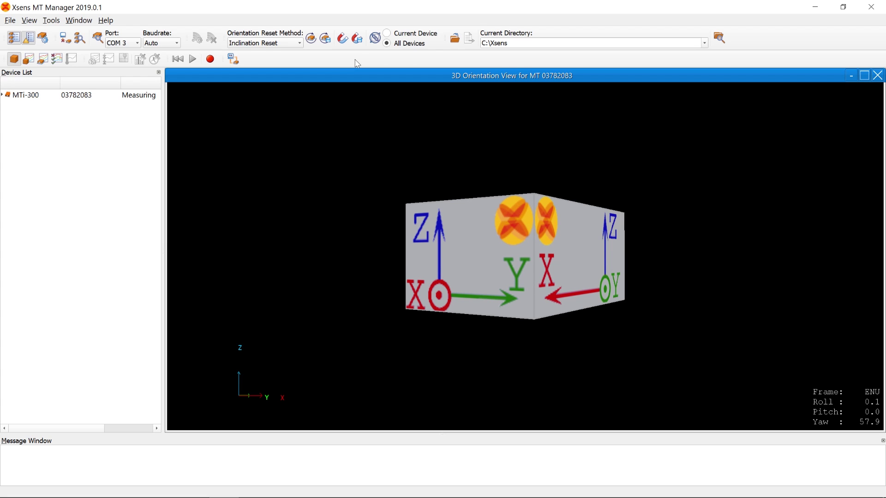
pyautogui.click(376, 43)
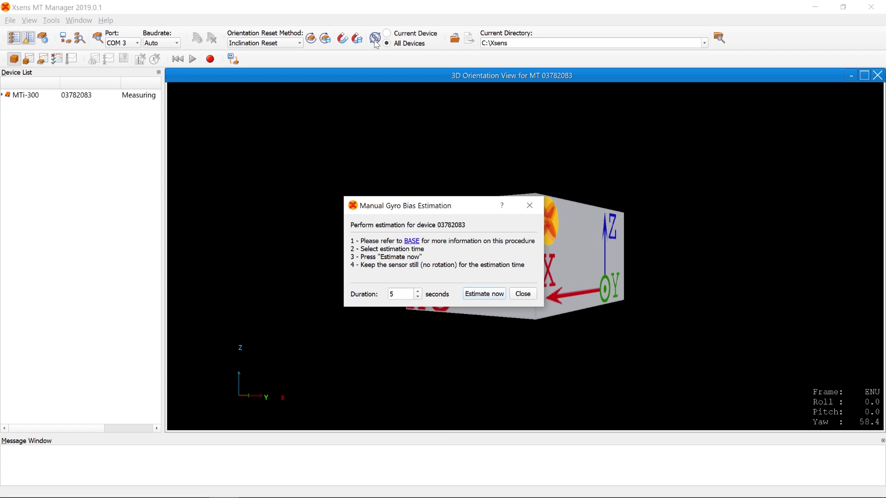
pyautogui.click(537, 205)
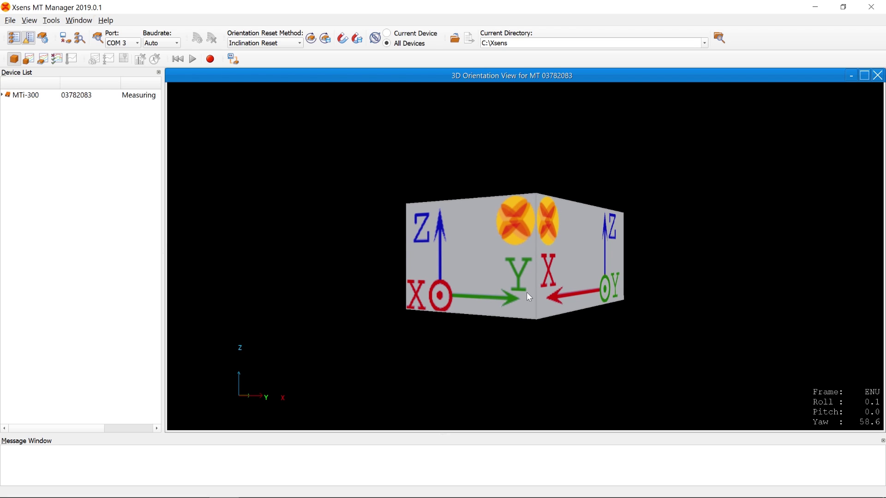
pyautogui.hotkey('alt', 'h')
pyautogui.press('Escape')
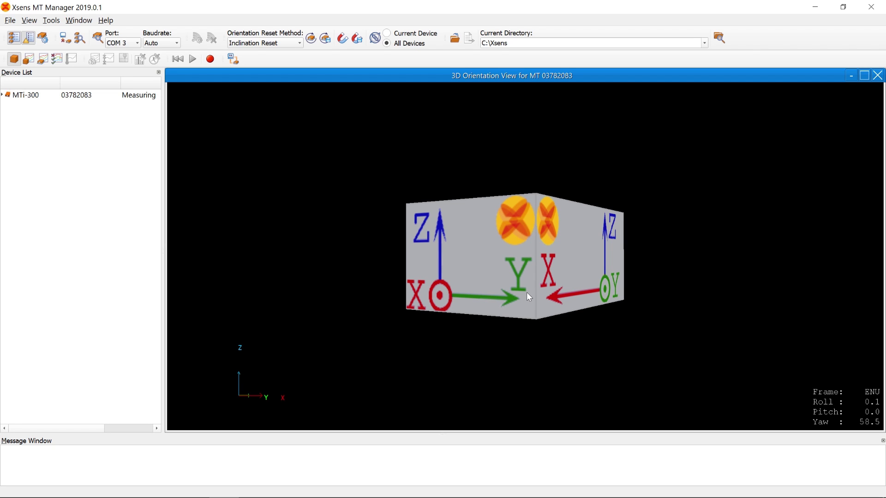